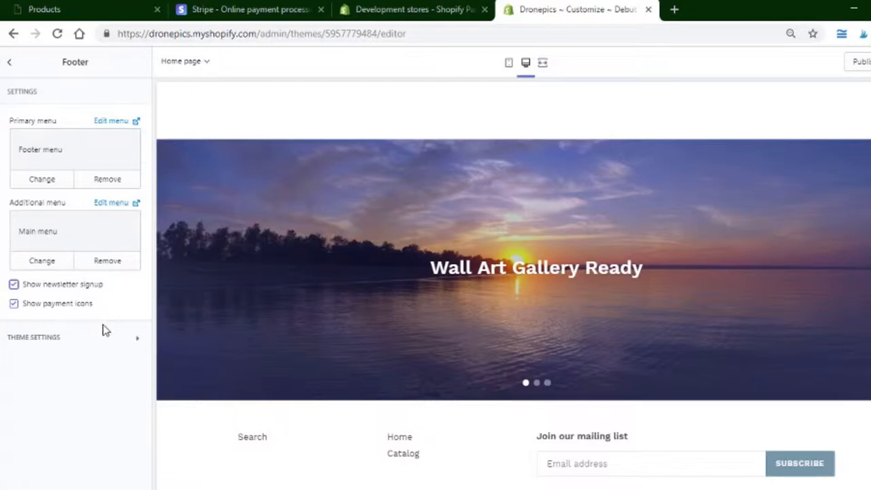
Step: Fill the Tumblr field in the footer's social settings with its example profile URL
click(137, 338)
scroll(129, 339, down, 3)
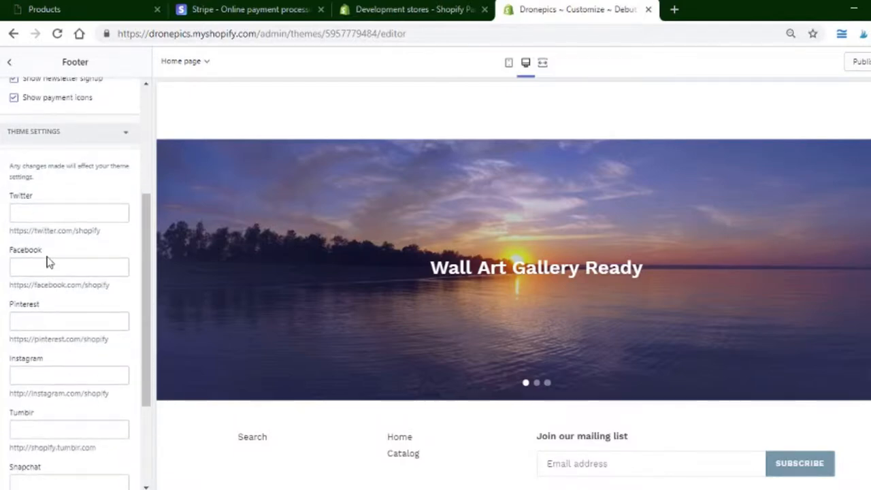
scroll(60, 320, down, 3)
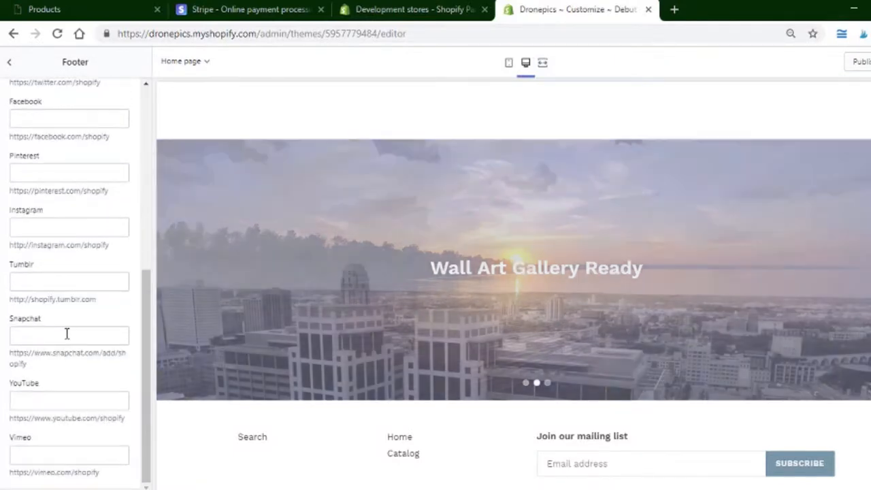
scroll(232, 469, down, 1)
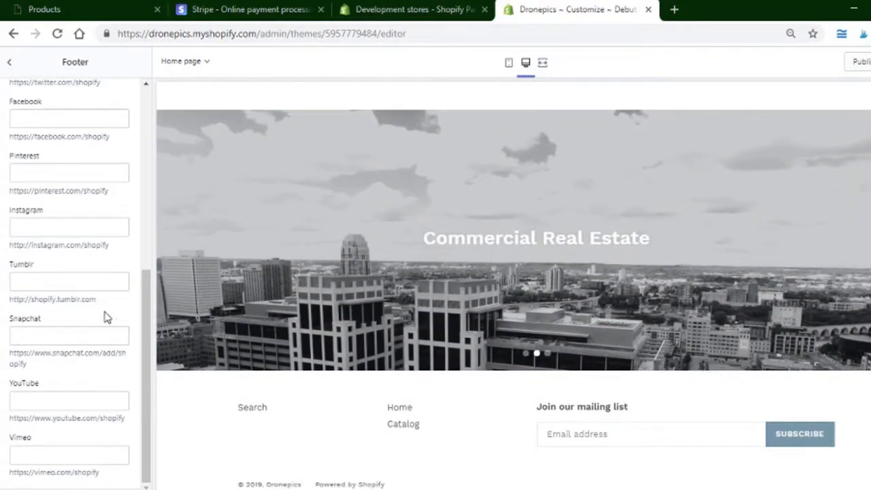
triple_click(75, 301)
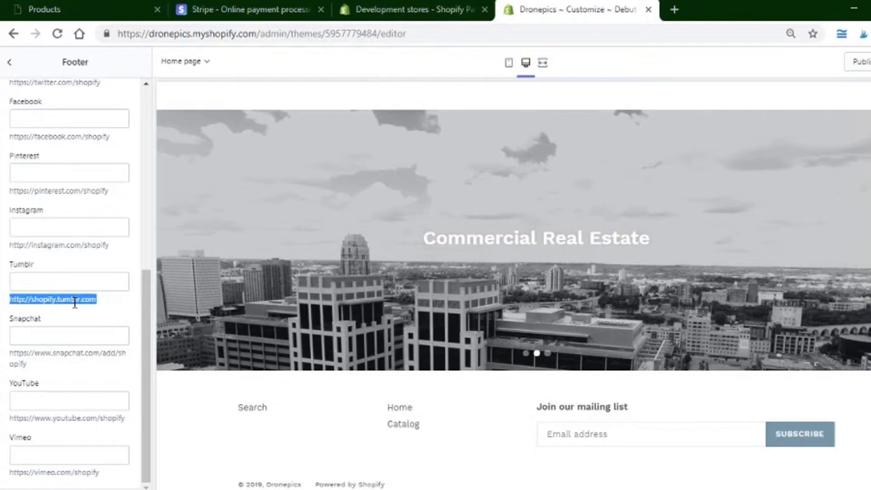
key(ctrl+c)
click(68, 281)
key(ctrl+v)
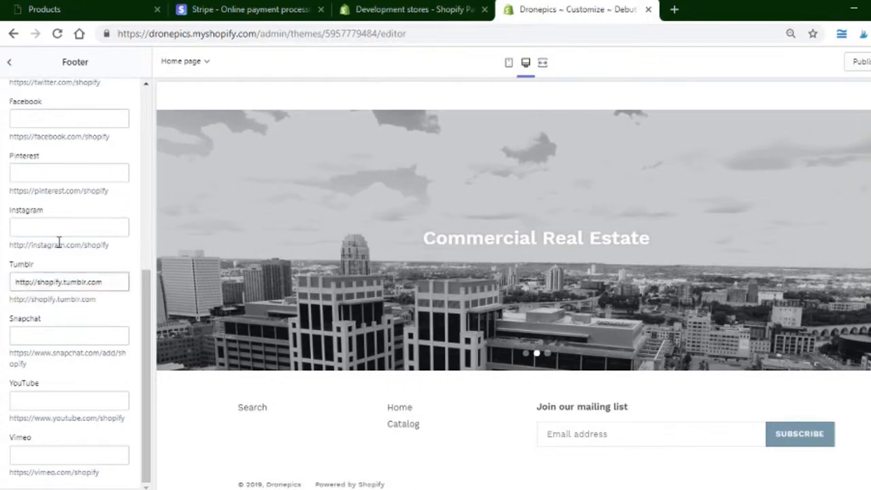
Step: Fill the Instagram and Pinterest fields with their example URLs so all three icons appear
triple_click(59, 246)
key(ctrl+c)
click(57, 229)
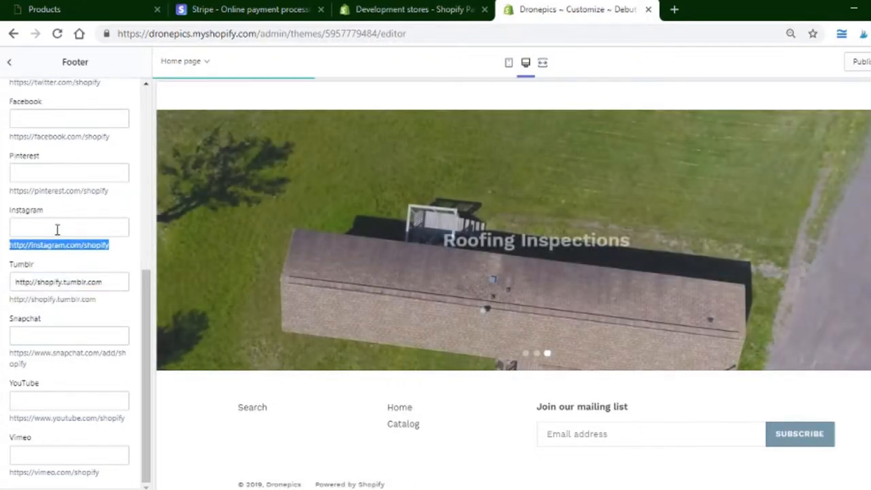
key(ctrl+v)
triple_click(66, 192)
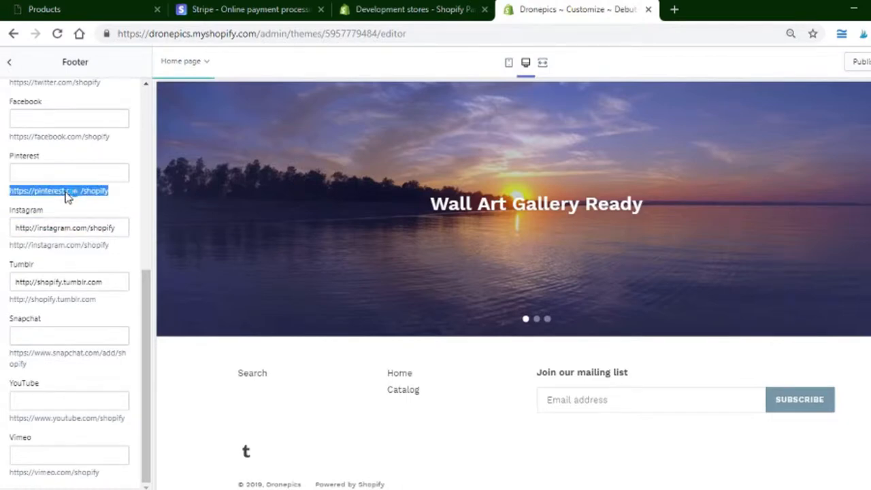
key(ctrl+c)
click(66, 173)
key(ctrl+v)
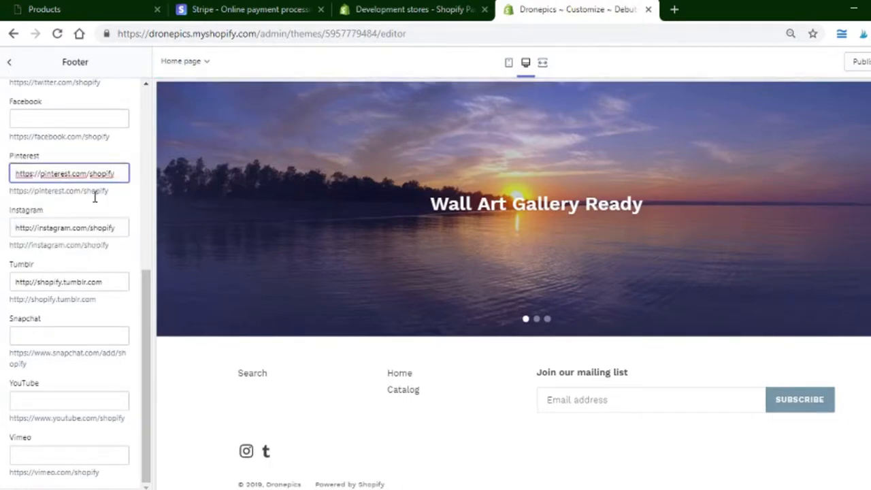
click(134, 207)
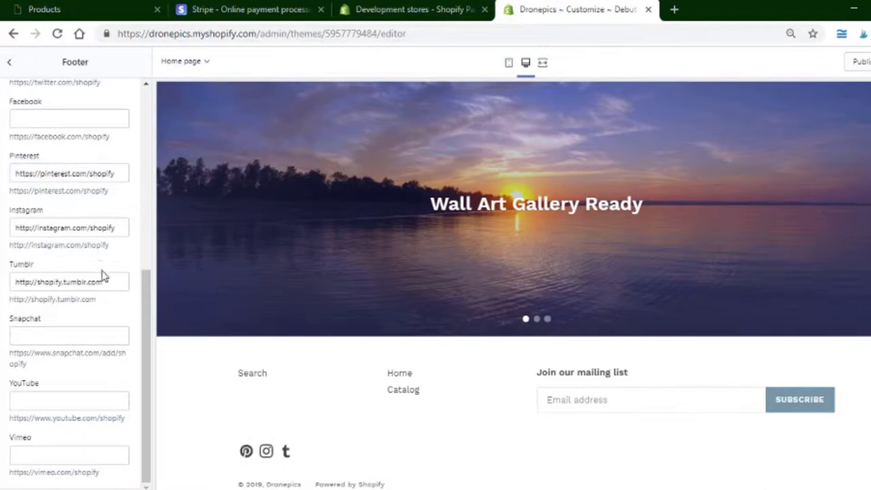
scroll(102, 276, up, 5)
scroll(102, 275, down, 5)
scroll(68, 204, up, 8)
Step: Reach the page background colour picker under Theme settings > Colors
click(9, 62)
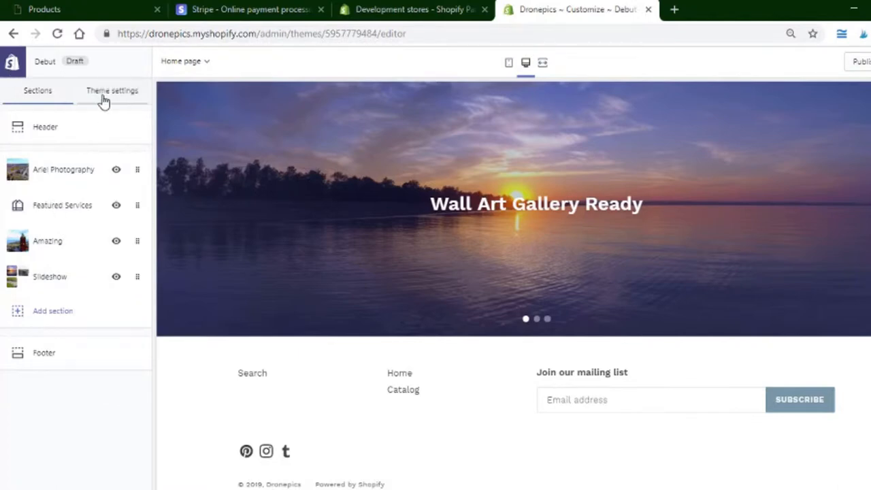
click(104, 99)
click(43, 127)
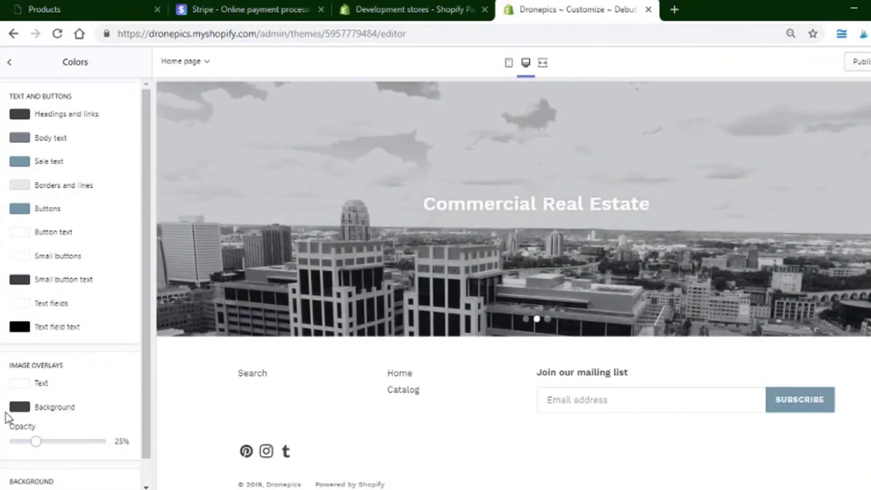
scroll(48, 354, down, 1)
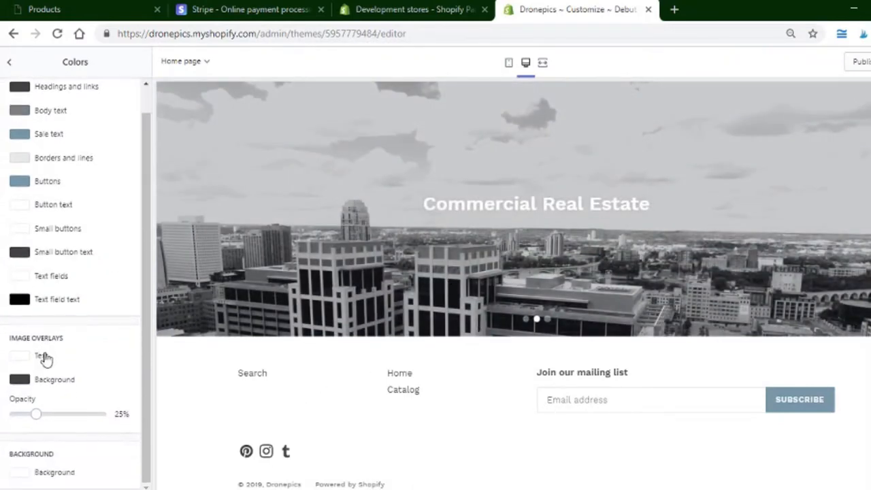
click(22, 473)
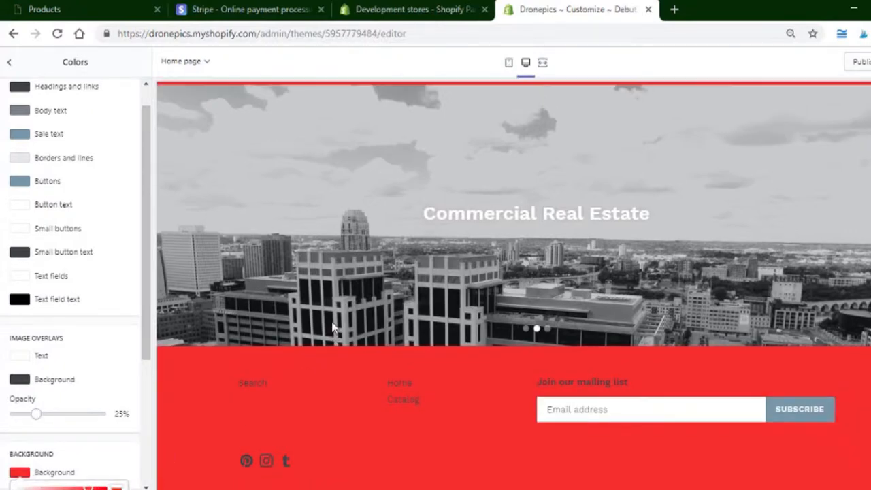
scroll(341, 331, up, 10)
scroll(342, 331, down, 5)
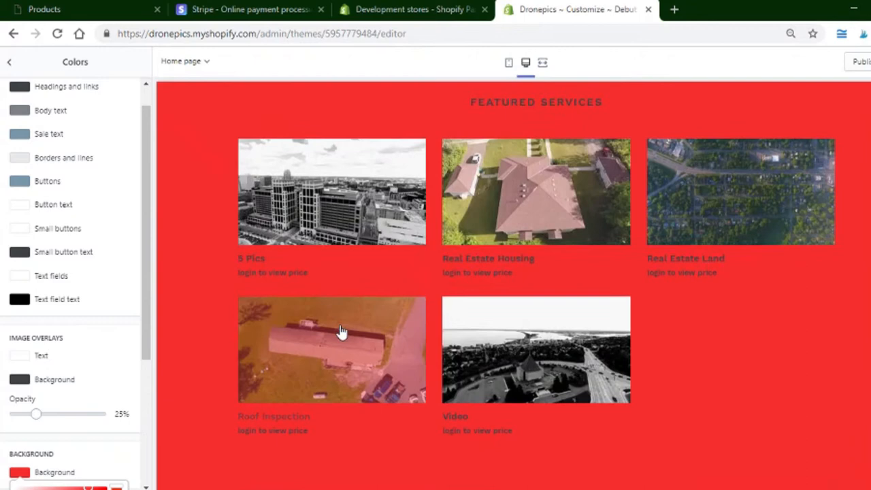
scroll(342, 332, down, 5)
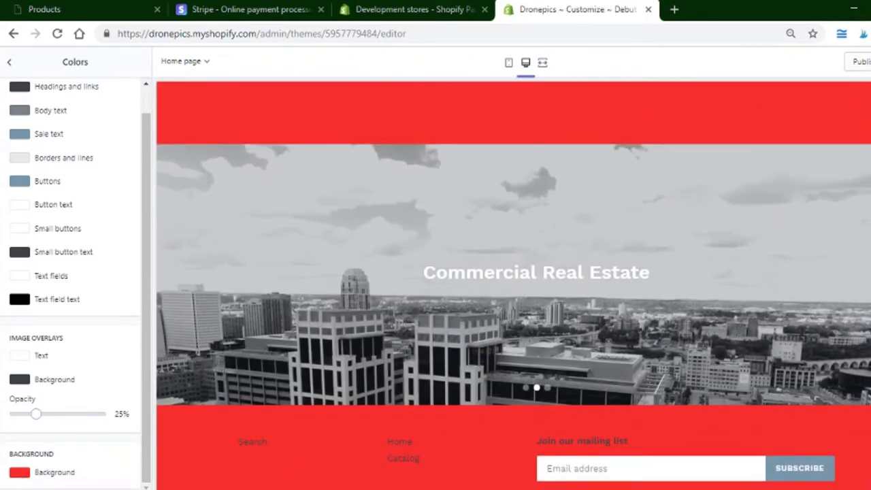
Step: Set the page background to a lighter shade of red
key(ctrl+a)
click(115, 474)
click(27, 473)
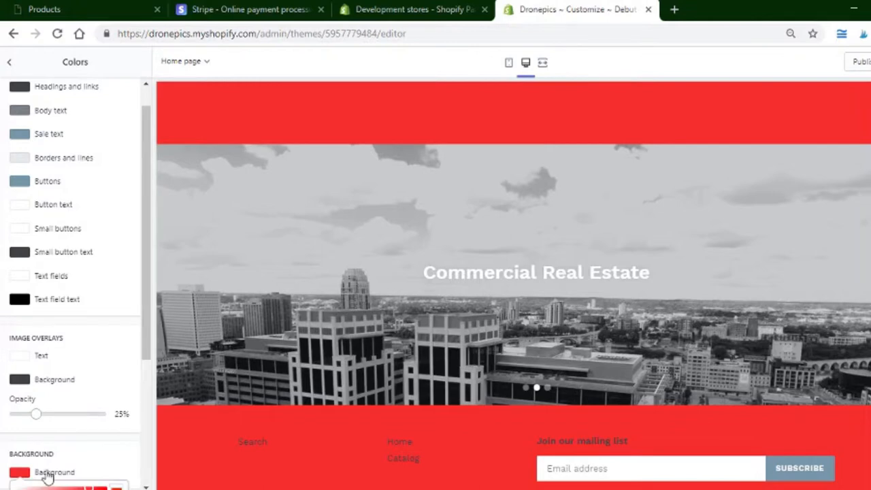
mouse_move(47, 485)
mouse_down()
mouse_move(101, 487)
mouse_move(75, 487)
mouse_up()
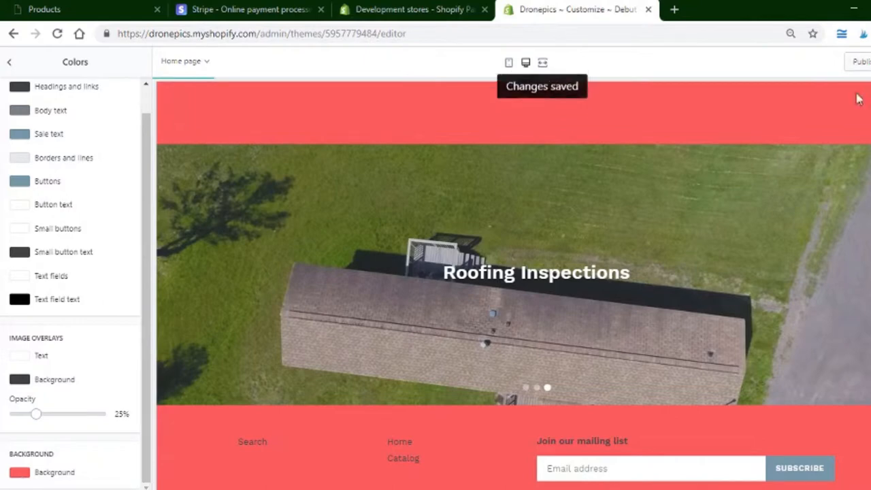
Step: Inspect the grey footer tag and class in footer.liquid, then switch to theme.liquid
click(12, 62)
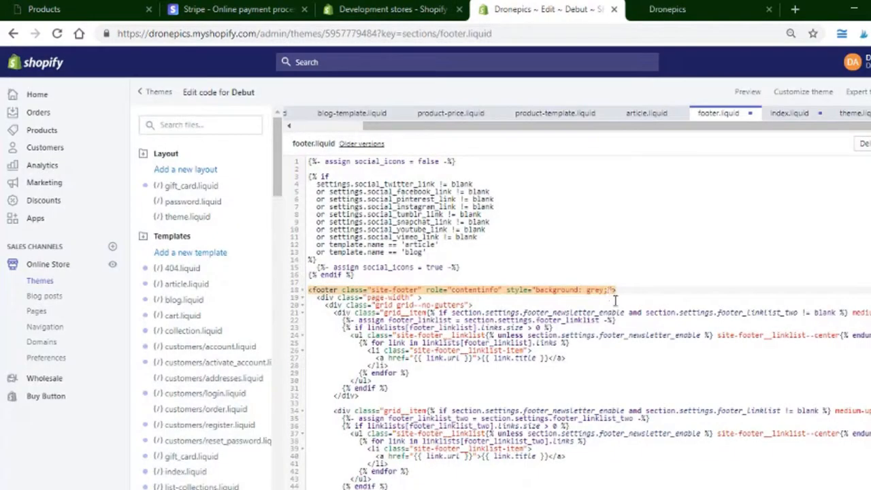
double_click(327, 290)
double_click(381, 289)
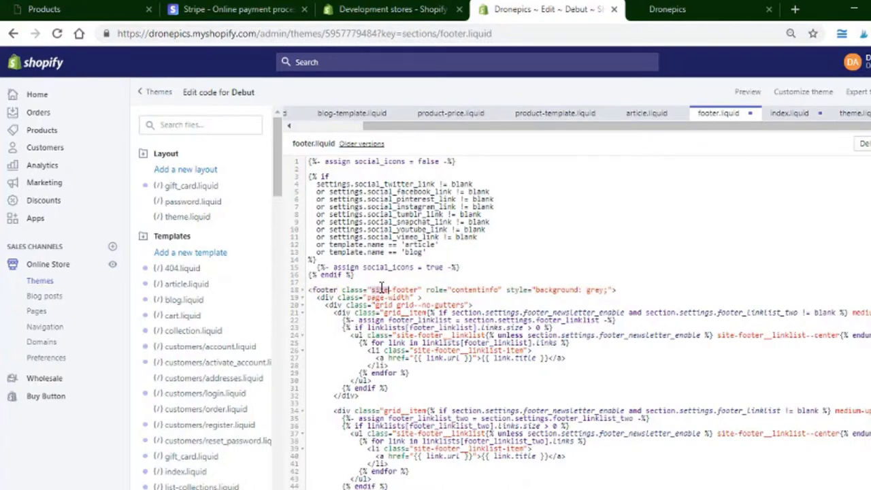
click(846, 117)
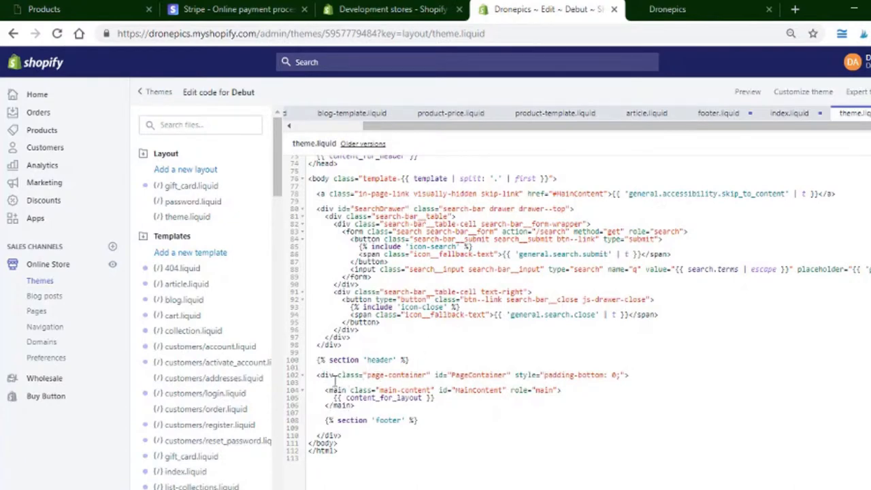
click(324, 375)
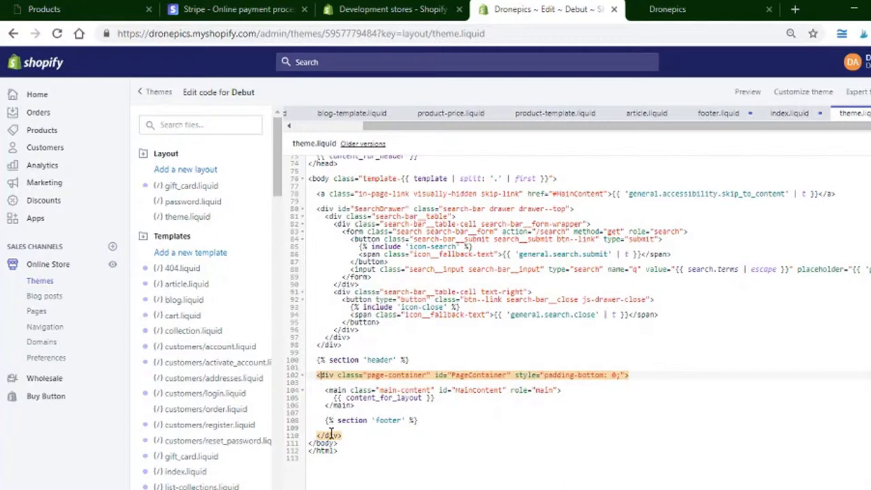
drag(516, 375, 615, 376)
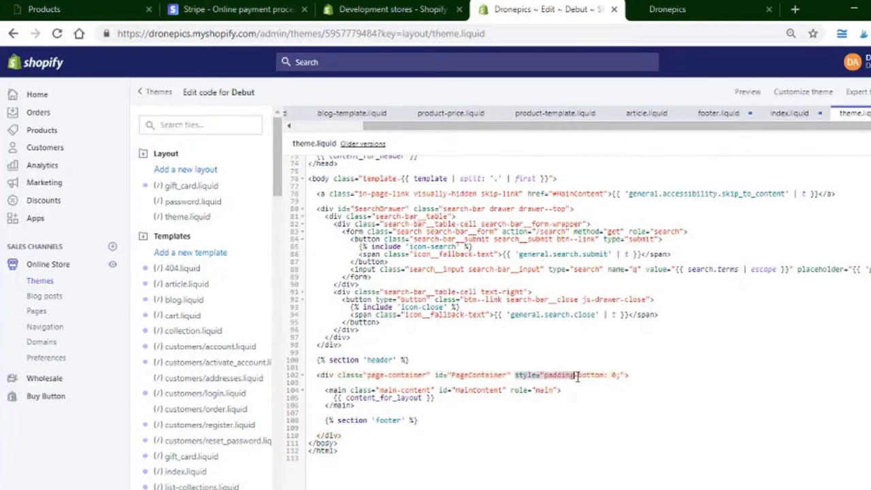
click(521, 381)
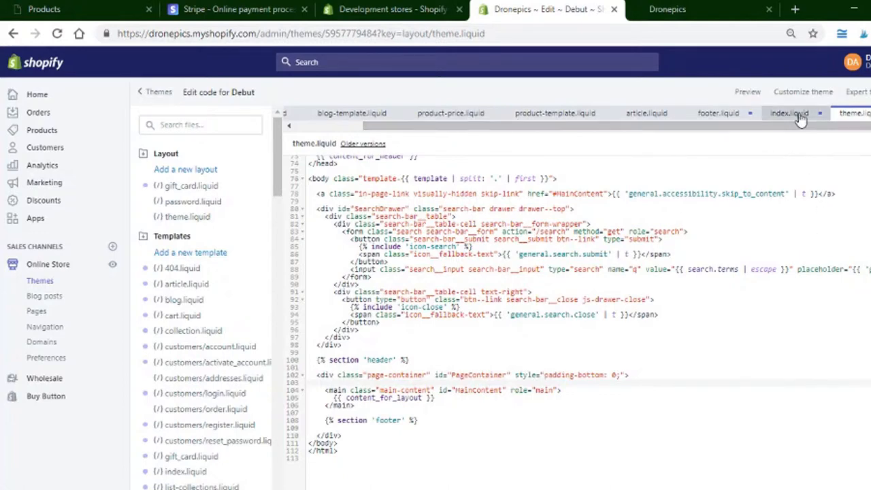
click(718, 113)
scroll(599, 250, down, 5)
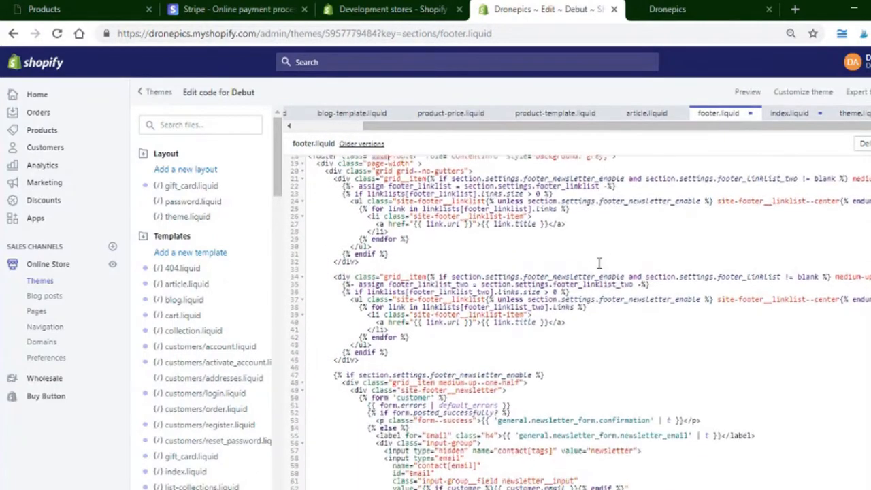
scroll(565, 273, up, 2)
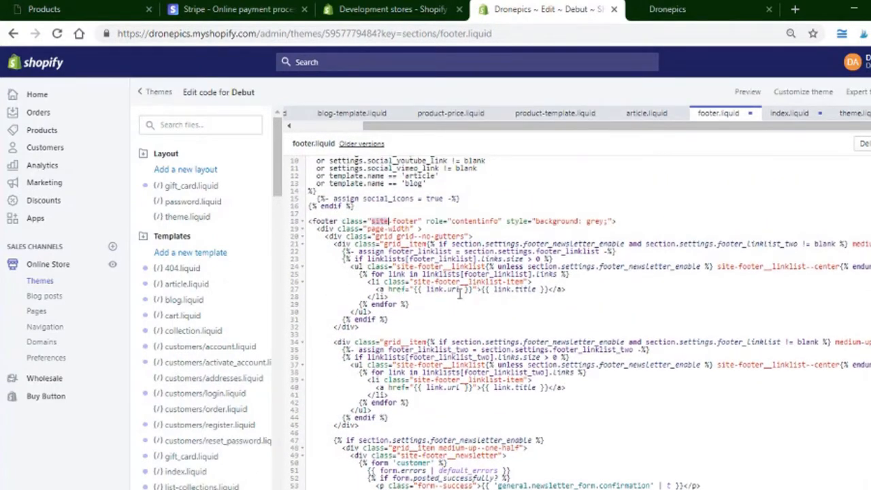
scroll(405, 304, down, 5)
scroll(525, 268, down, 8)
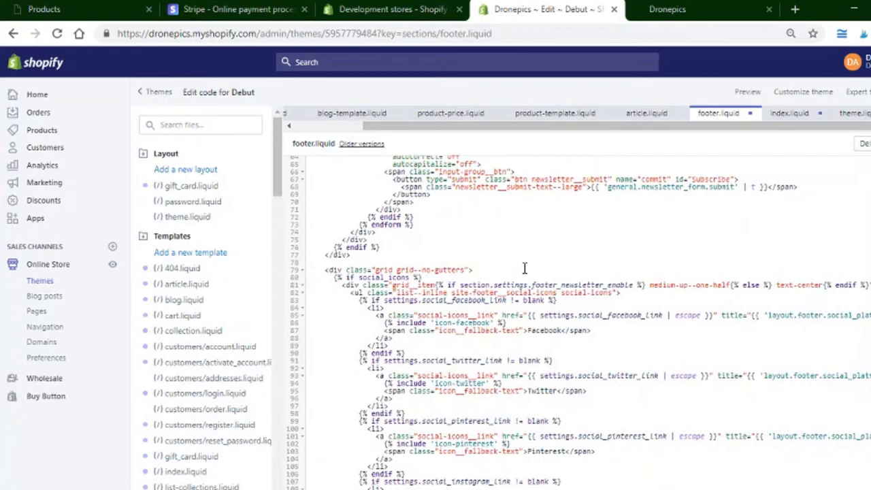
scroll(524, 268, down, 6)
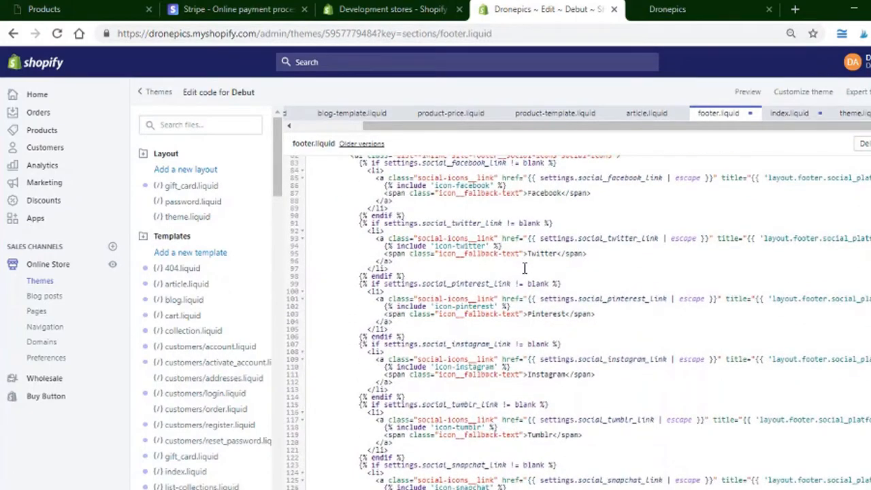
scroll(525, 268, up, 3)
scroll(524, 268, down, 8)
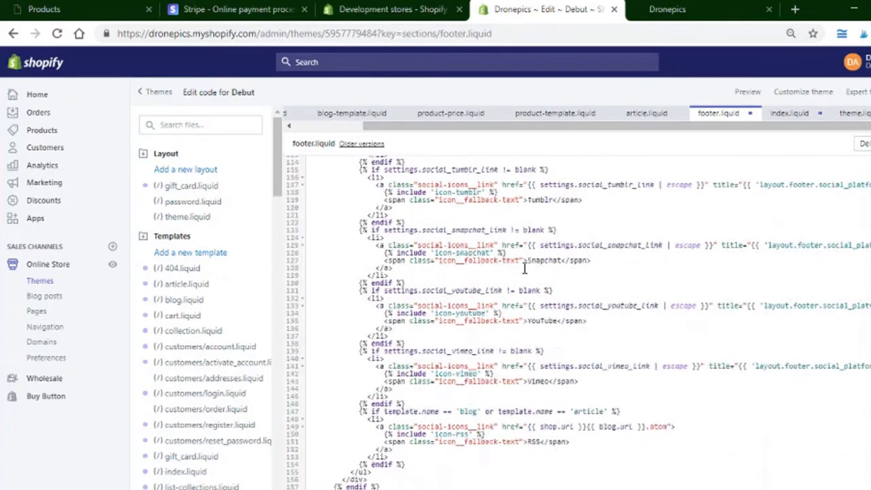
scroll(524, 268, down, 8)
scroll(524, 268, down, 3)
scroll(525, 268, up, 3)
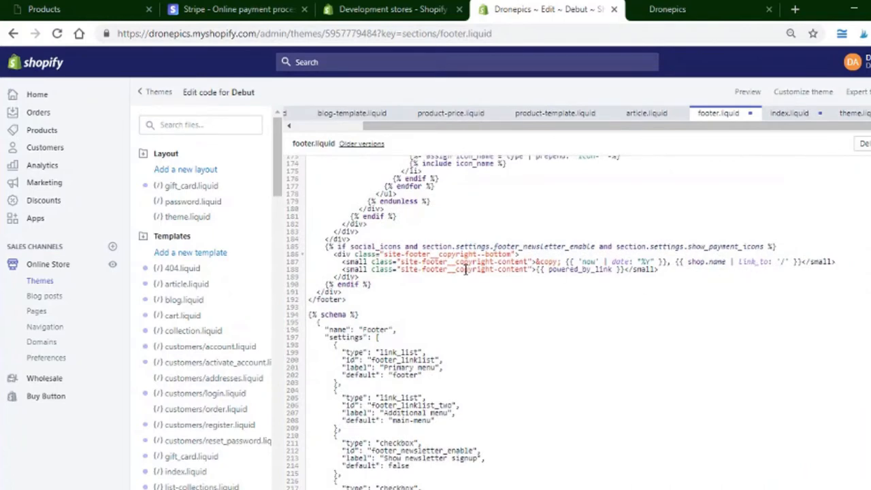
click(349, 270)
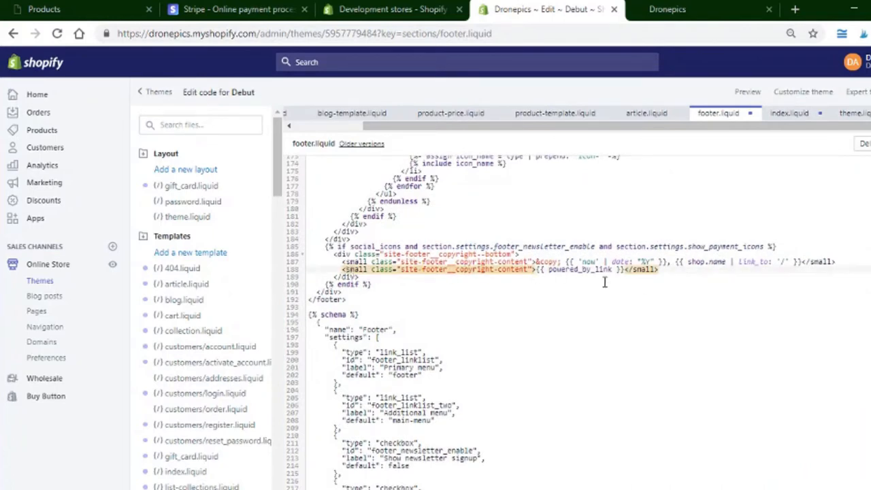
drag(660, 270, 837, 262)
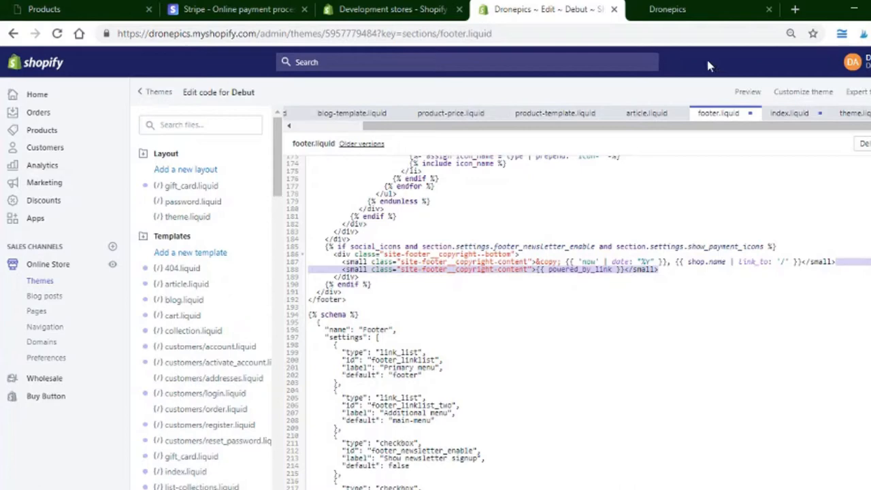
click(677, 9)
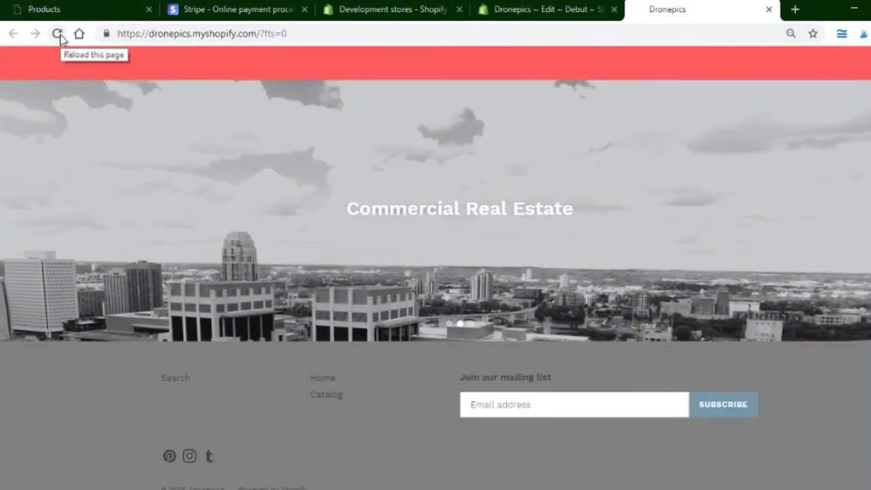
click(59, 33)
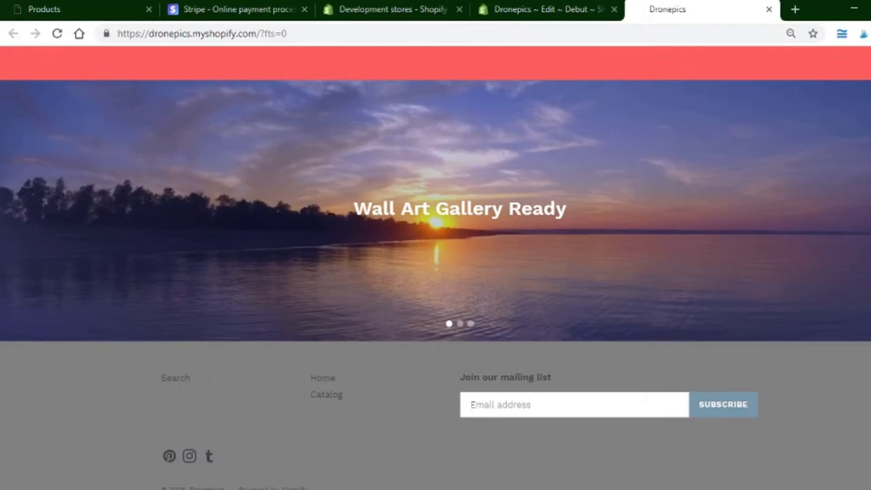
scroll(322, 428, down, 2)
scroll(323, 429, up, 3)
scroll(323, 429, down, 3)
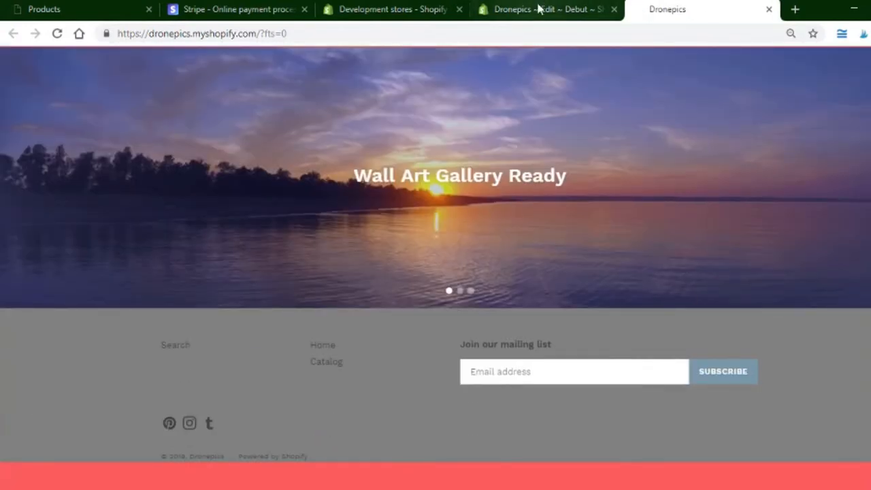
Step: Delete the <small> {{ powered_by_link }} code from footer.liquid
click(520, 15)
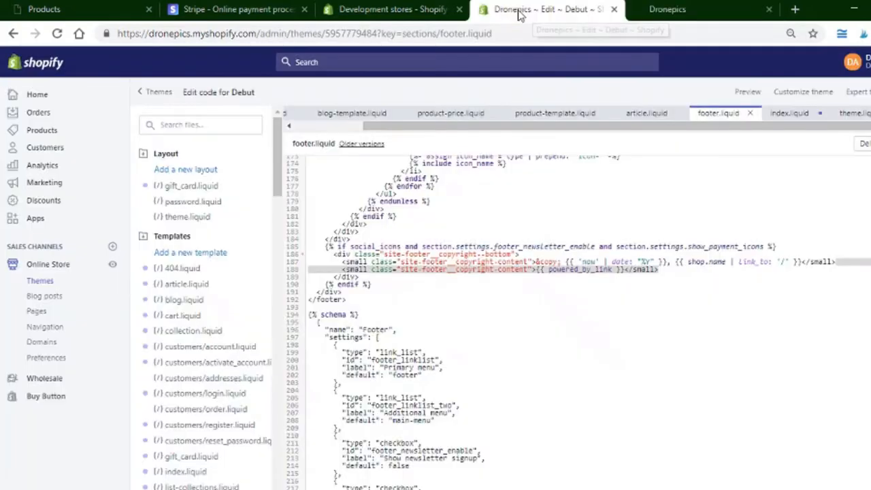
drag(657, 270, 348, 269)
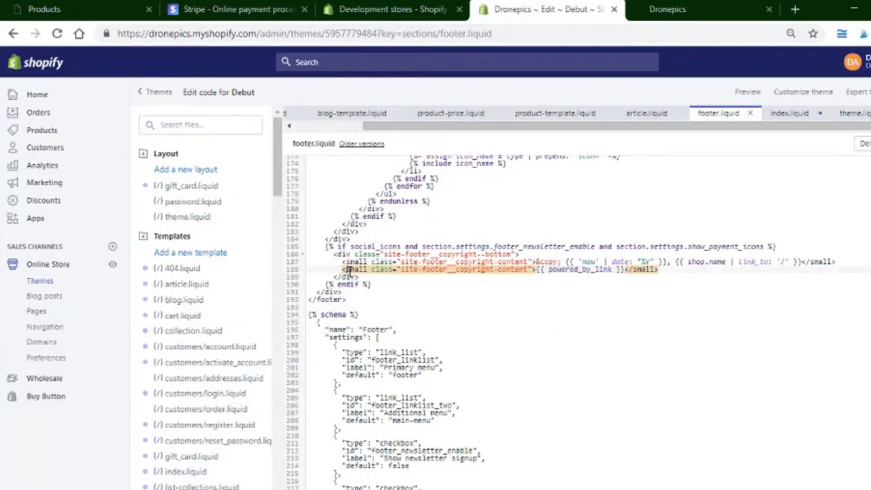
click(488, 275)
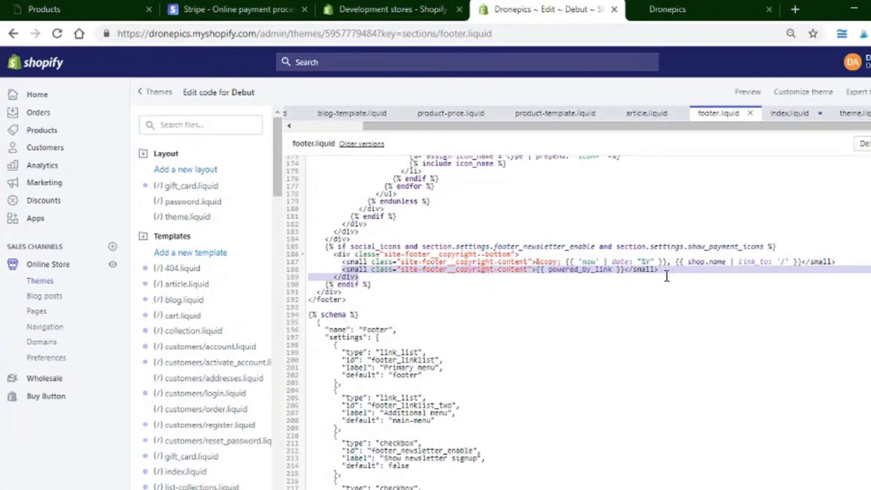
drag(667, 275, 669, 268)
key(Delete)
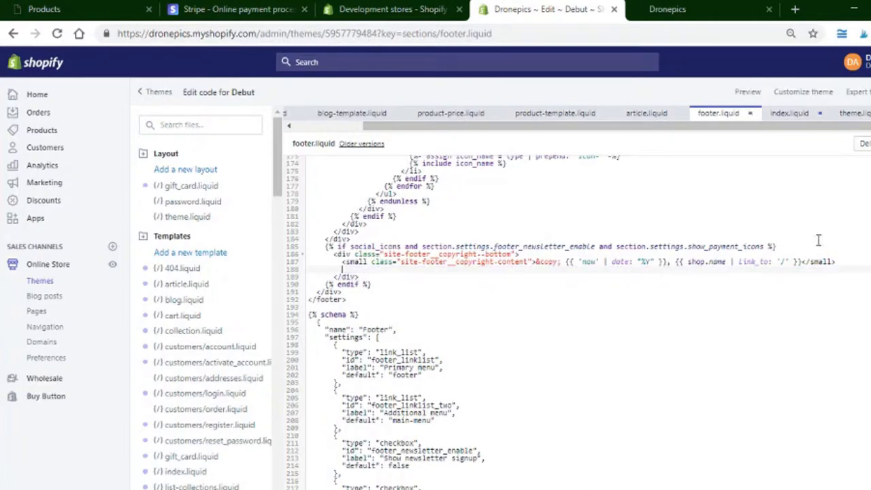
Step: Reload the live storefront to confirm the Powered by Shopify link is gone
click(671, 9)
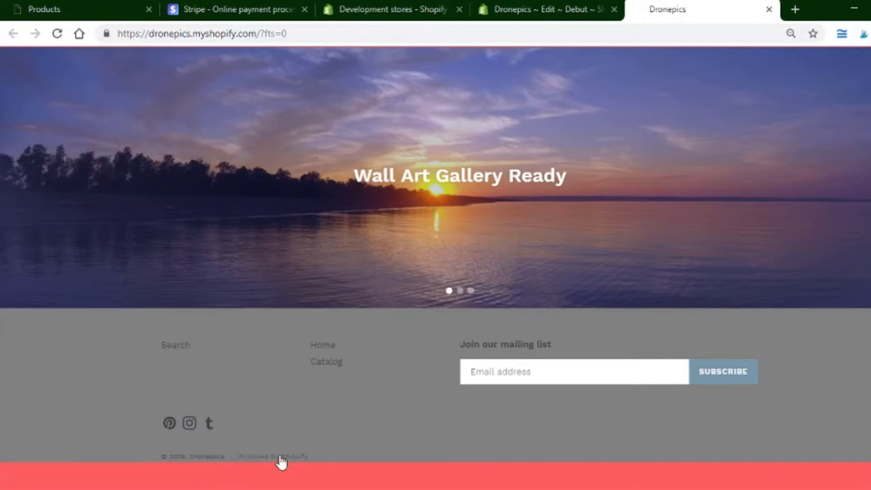
click(57, 33)
scroll(297, 428, down, 10)
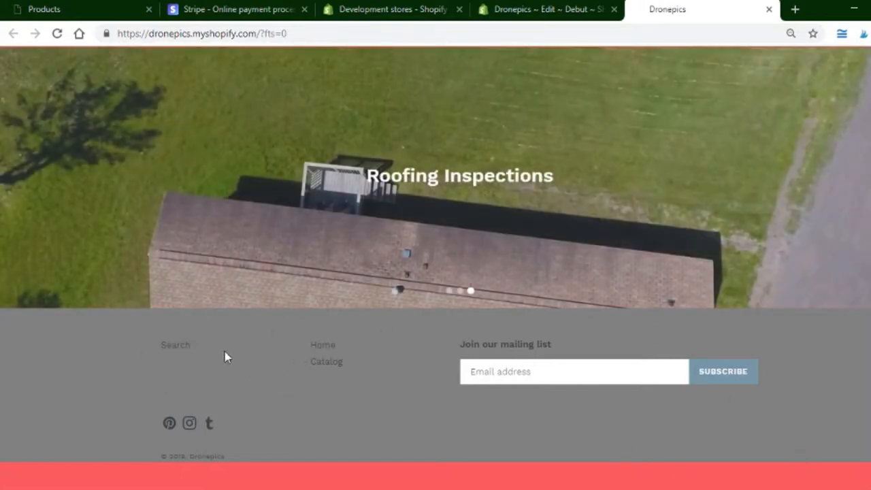
click(531, 9)
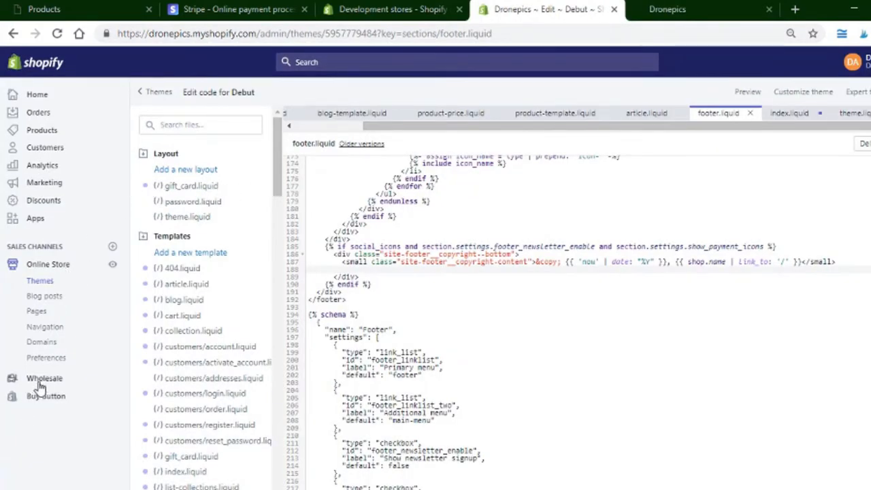
Step: Start a new menu named All under Online Store > Navigation and begin adding items
click(45, 326)
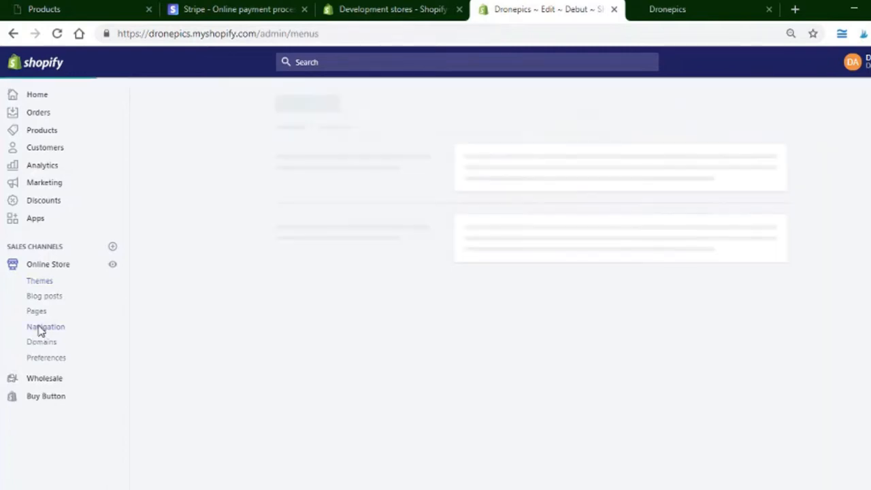
click(532, 111)
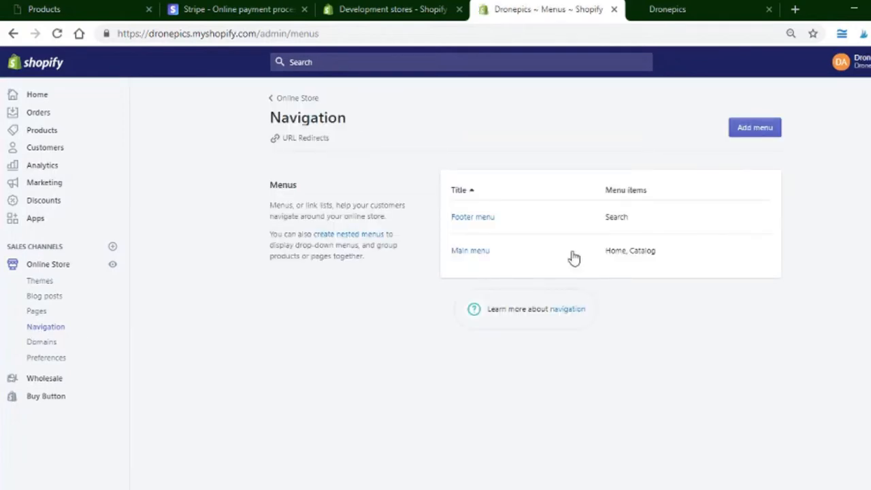
click(766, 133)
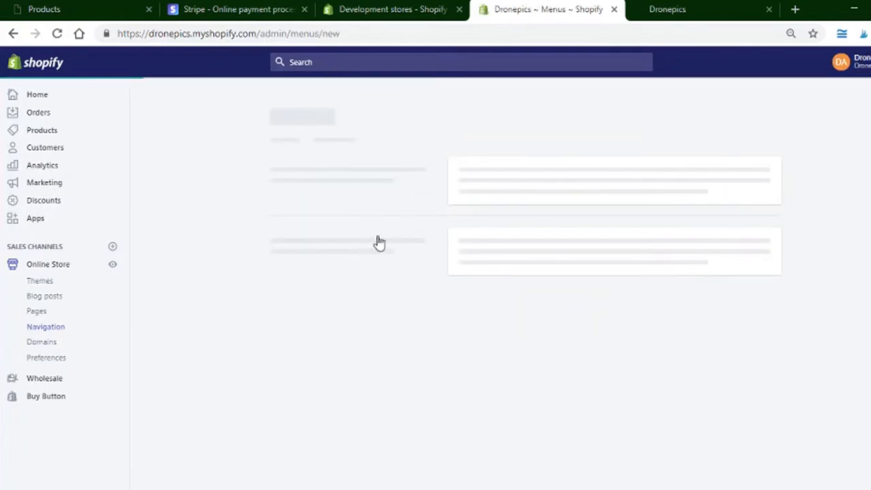
click(283, 318)
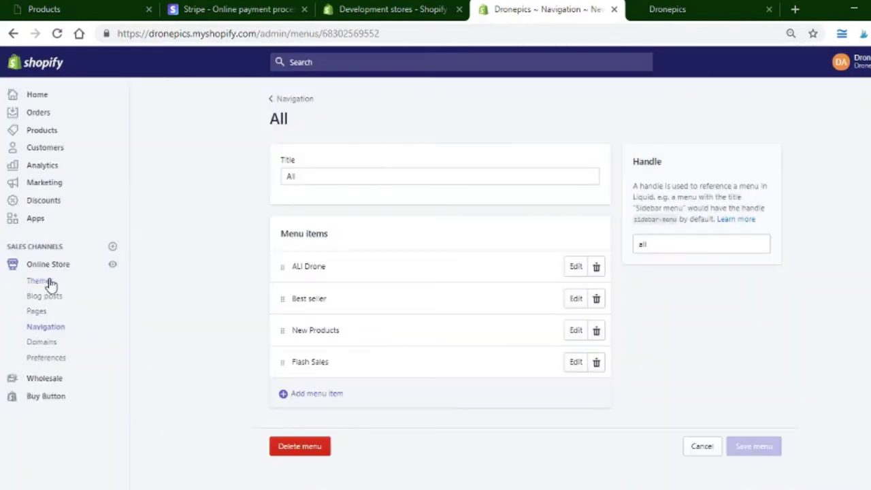
Step: Reach the Footer section settings in the Debut theme customizer
click(39, 280)
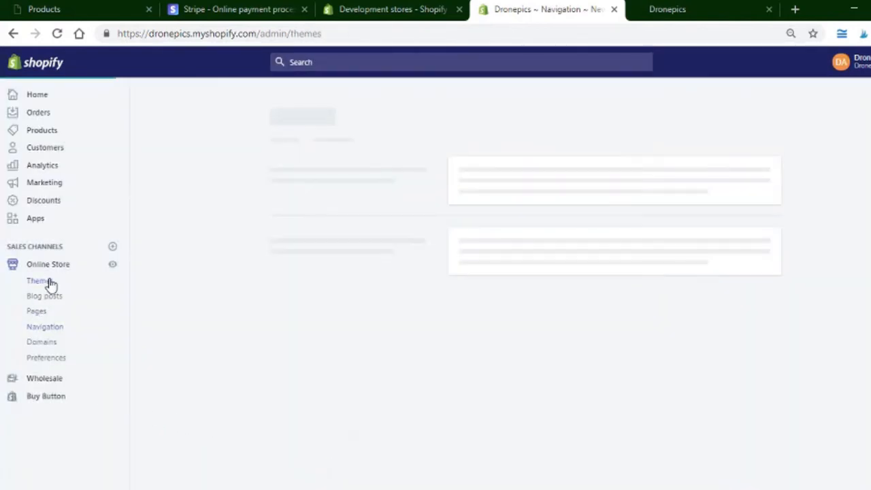
scroll(674, 279, down, 3)
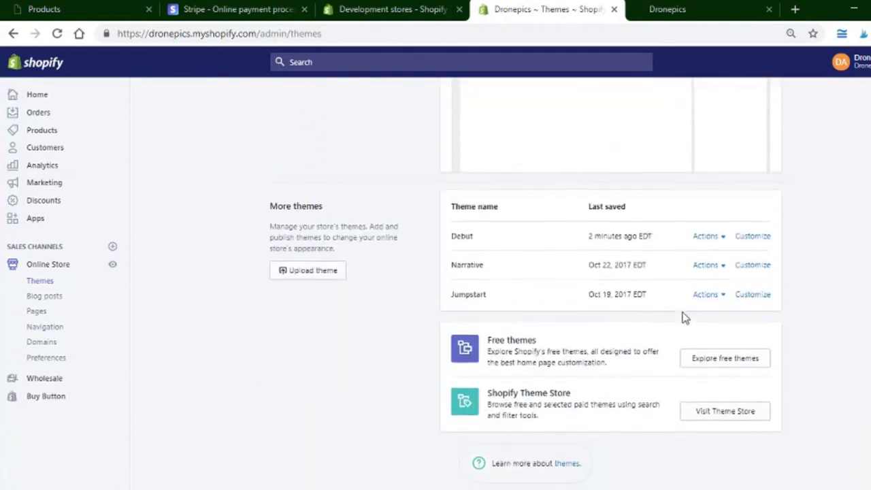
click(752, 235)
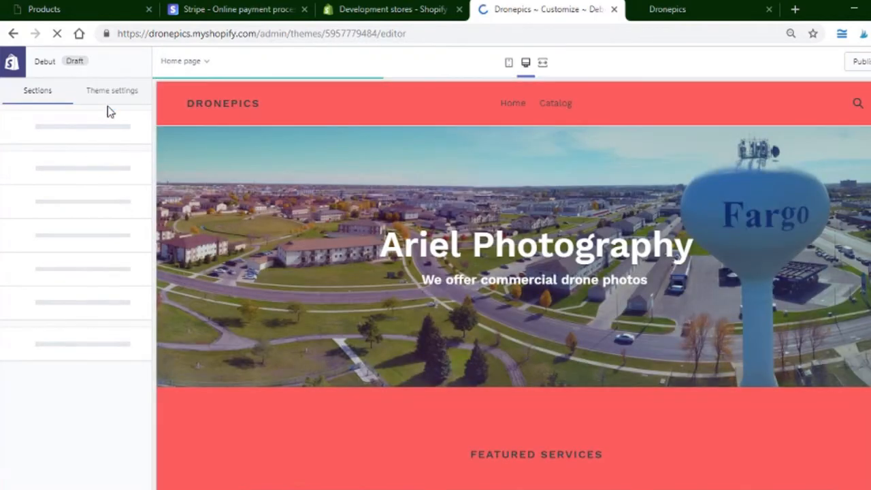
click(66, 354)
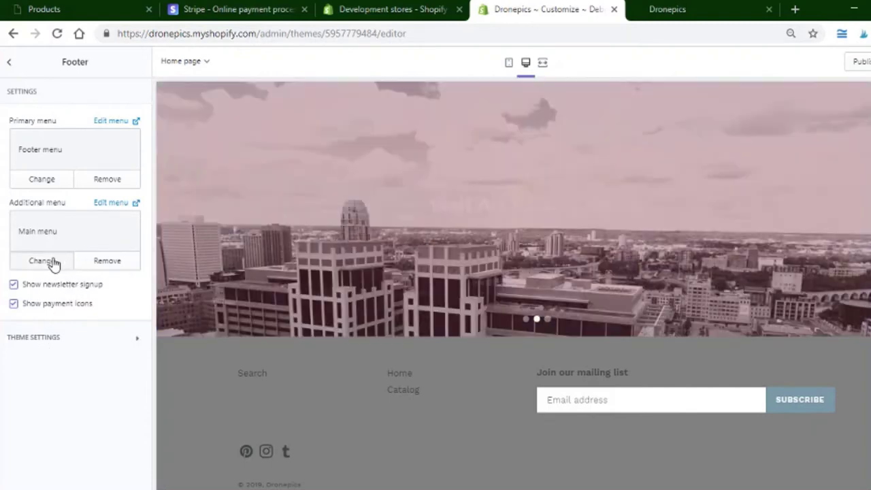
Step: Change the footer's Additional menu from the main menu to the All menu
click(49, 261)
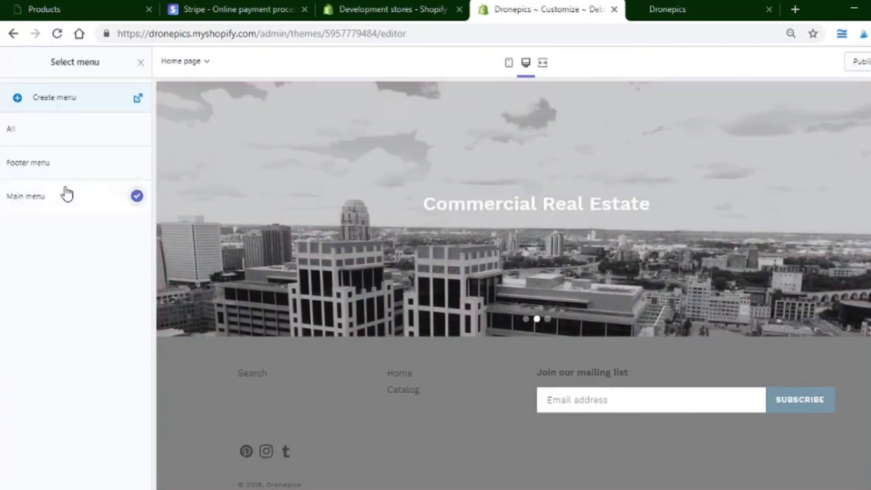
click(109, 133)
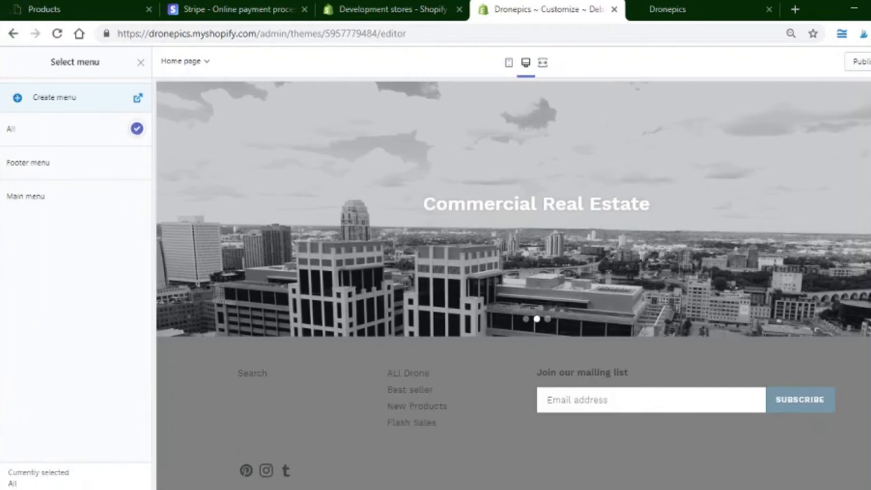
click(140, 62)
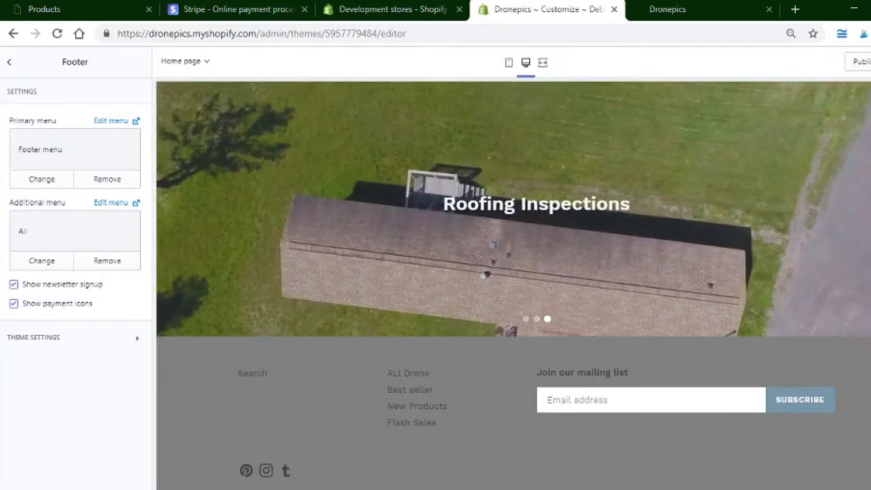
scroll(509, 405, down, 1)
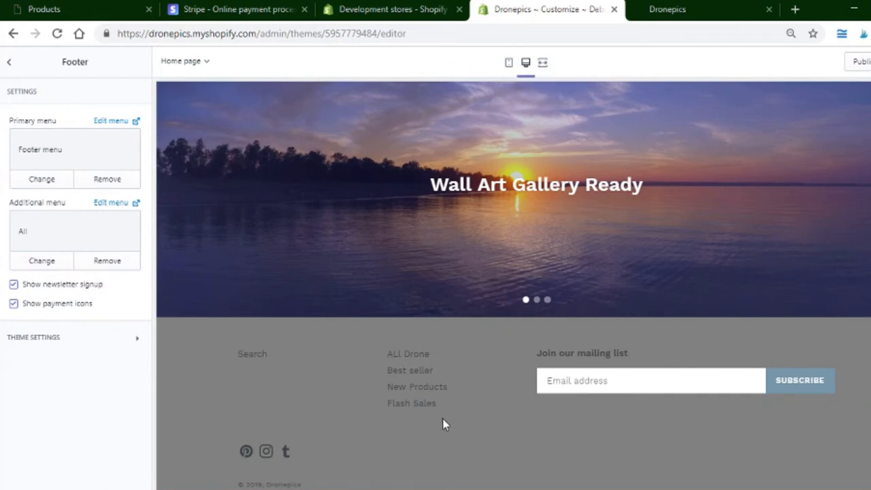
scroll(443, 424, up, 2)
scroll(443, 423, up, 2)
scroll(444, 423, down, 5)
right_click(553, 448)
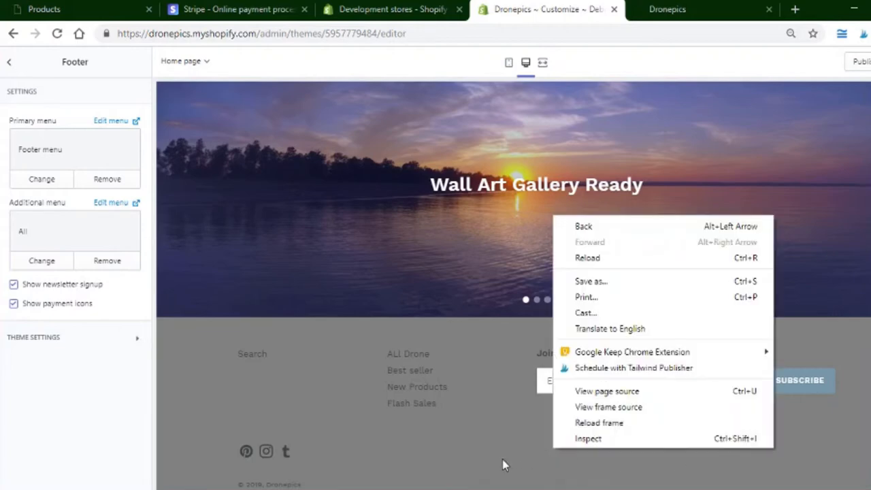
click(502, 460)
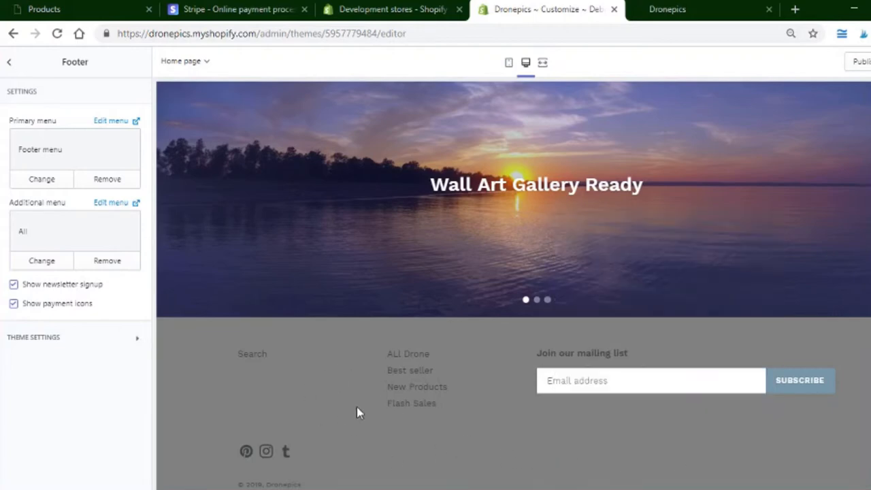